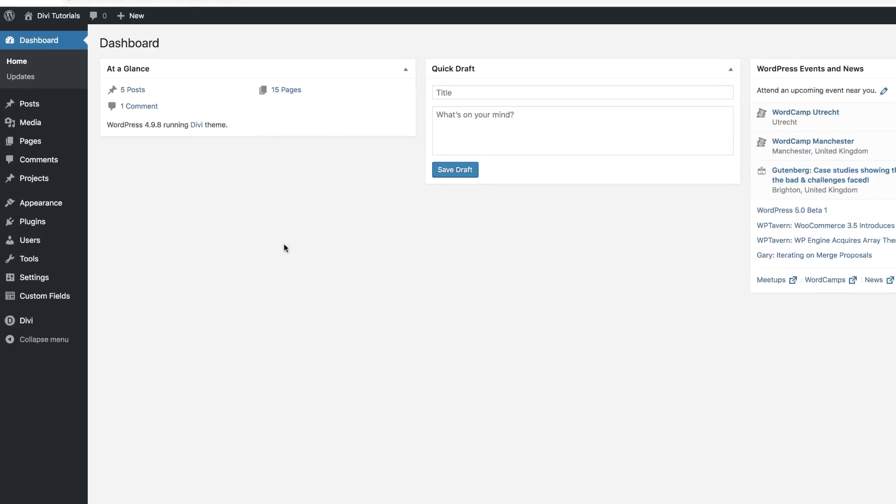
Step: Create a new page titled "Dcontent"
mouse_move(32, 143)
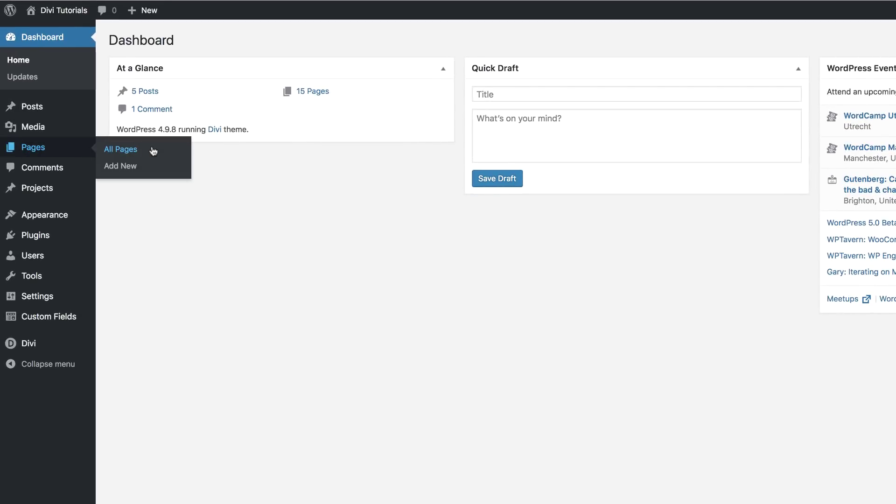
click(132, 173)
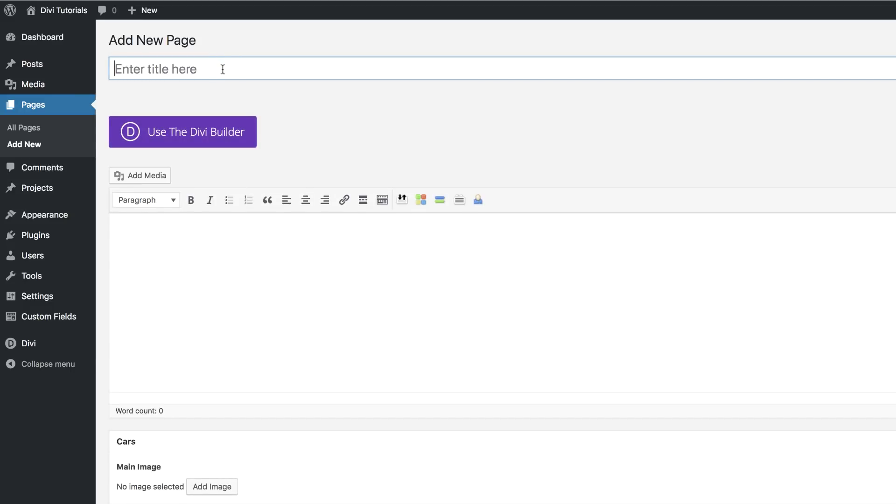
text(Dcontent)
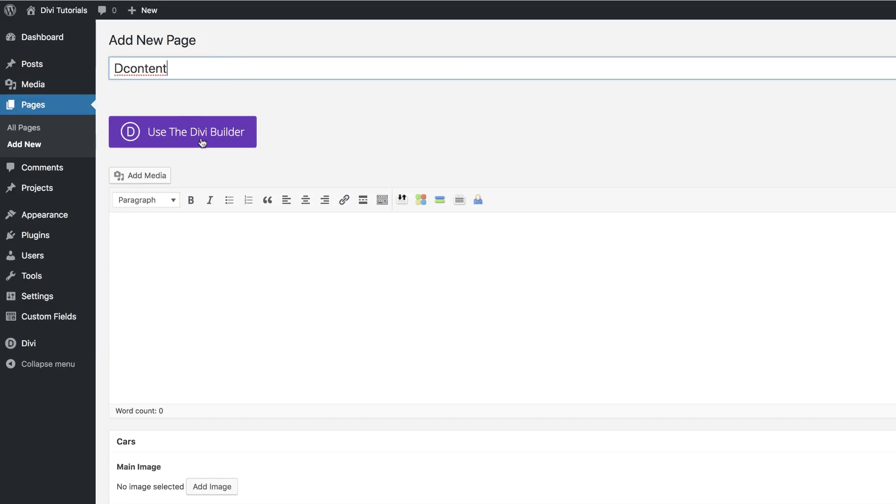
Step: Start building the page from scratch in the Divi visual builder with a row of three equal columns
click(198, 139)
click(319, 134)
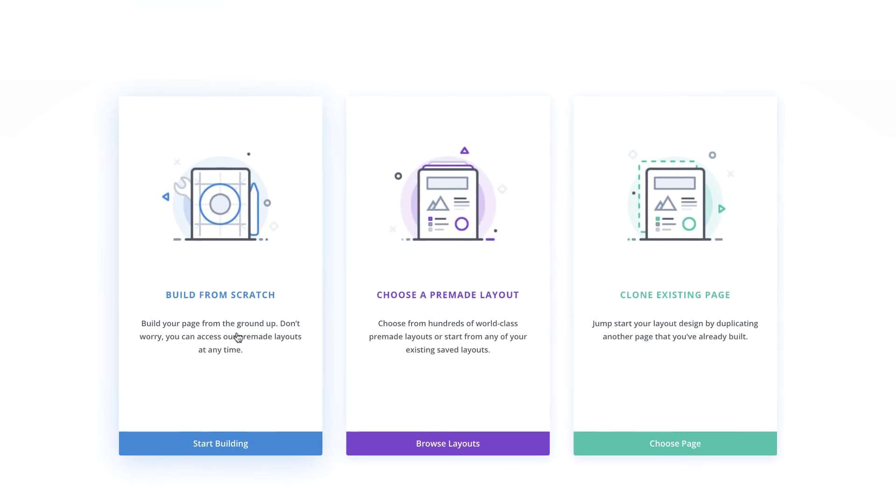
click(240, 301)
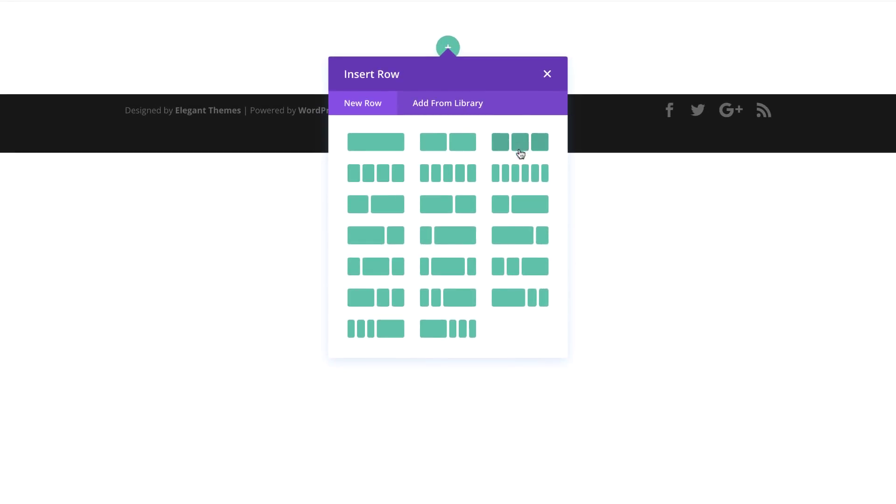
click(523, 146)
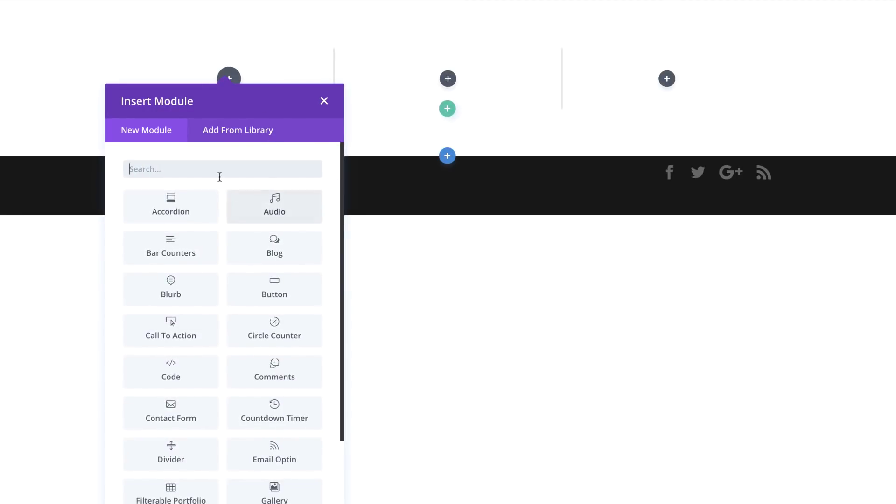
Step: Add a Text module to the first column, set its content to the dynamic Page Title, and save the module
text(text)
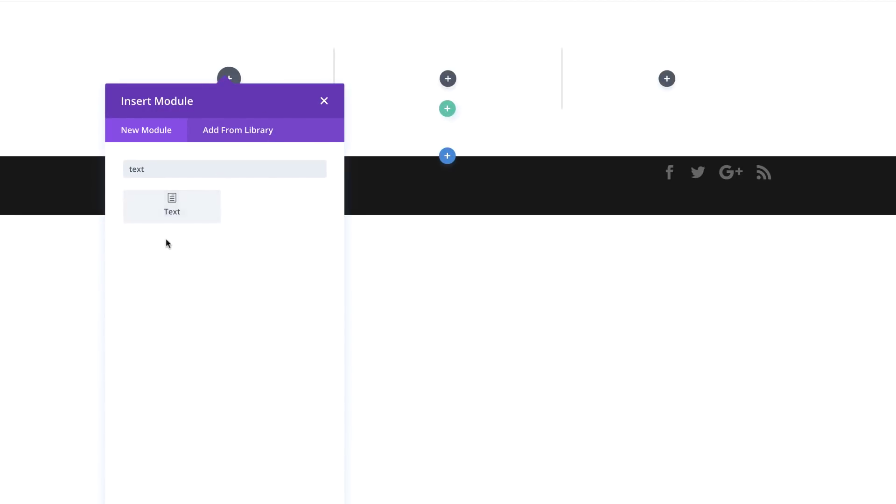
click(197, 205)
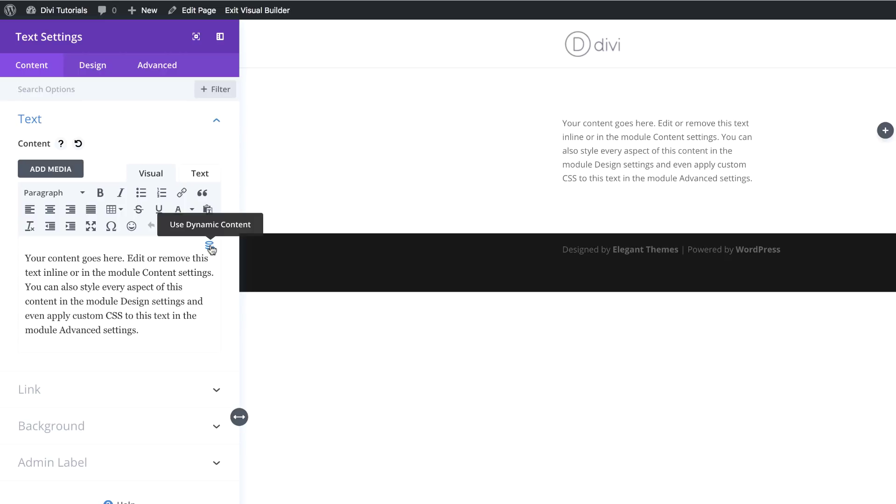
click(210, 247)
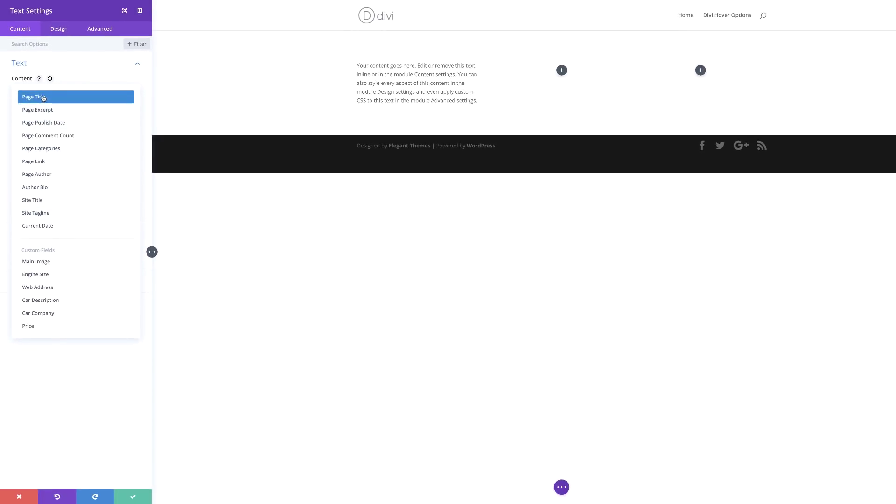
click(49, 98)
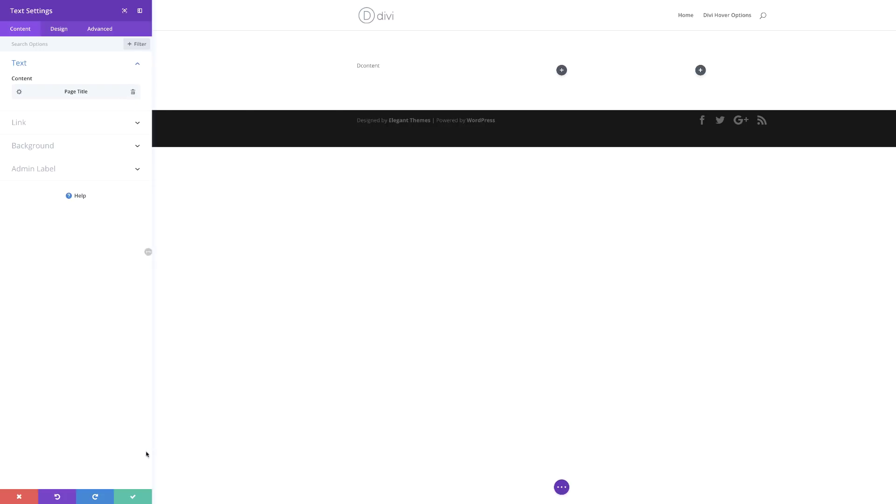
click(134, 496)
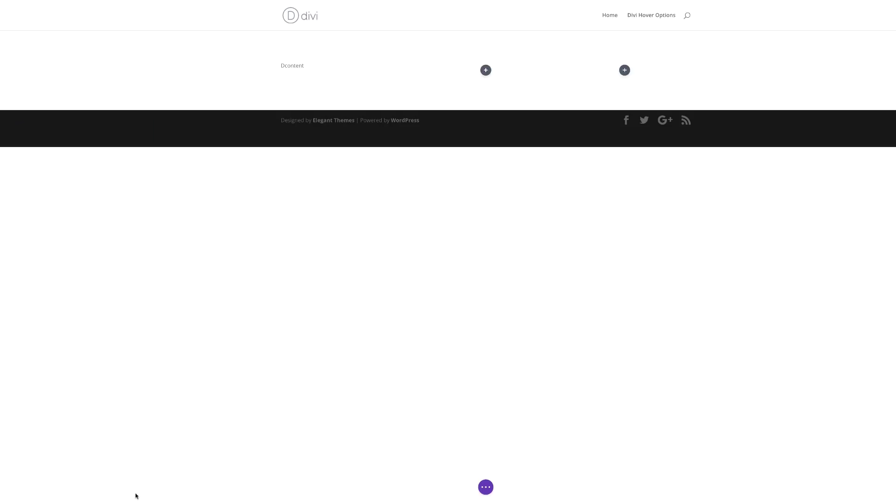
Step: Insert an Image module into the middle column of the row
click(486, 71)
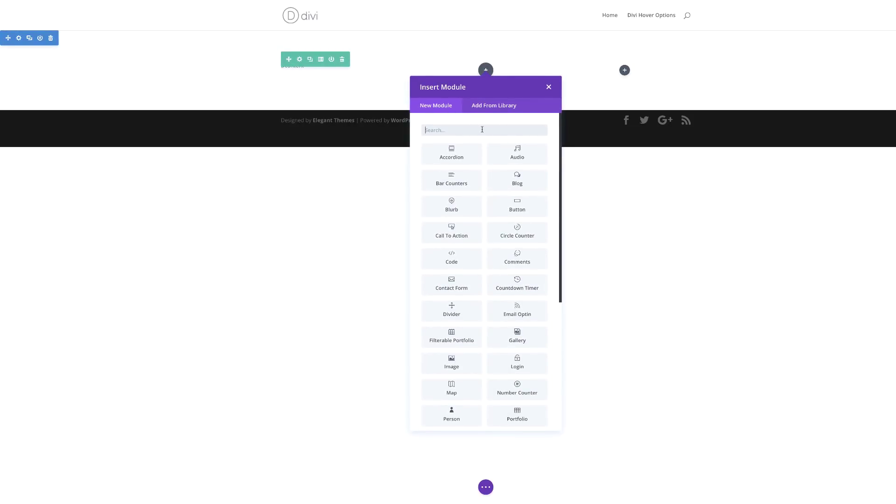
text(image)
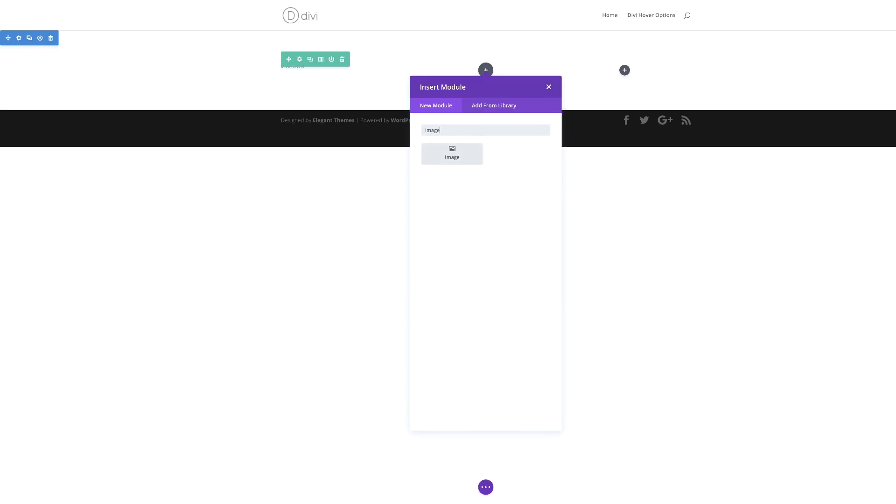
click(456, 157)
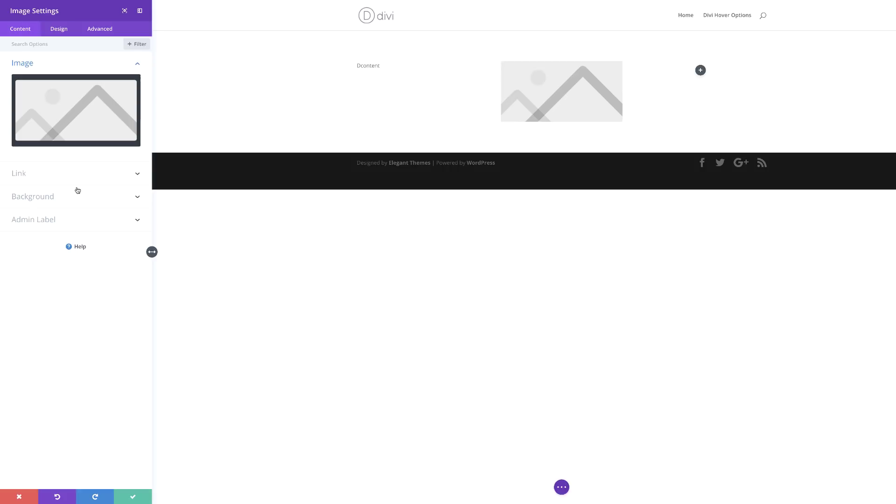
Step: Examine the dynamic content options for the image's link URL and close the image settings without setting a link
click(32, 176)
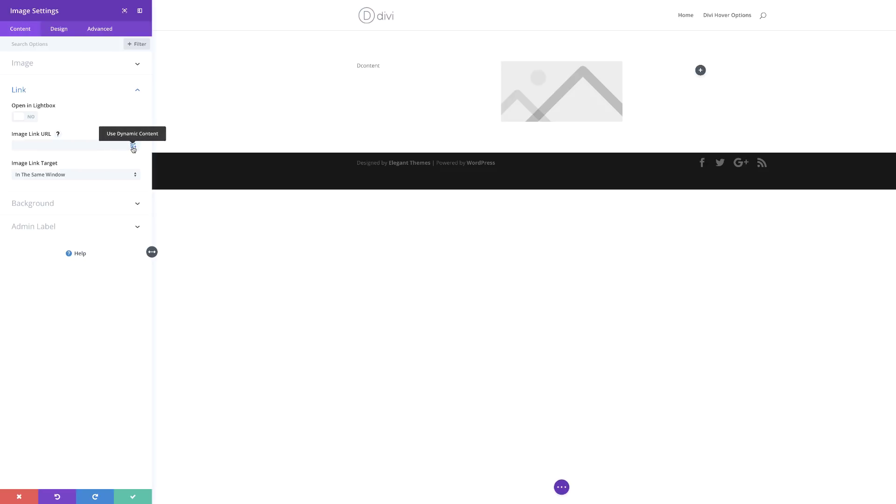
click(134, 147)
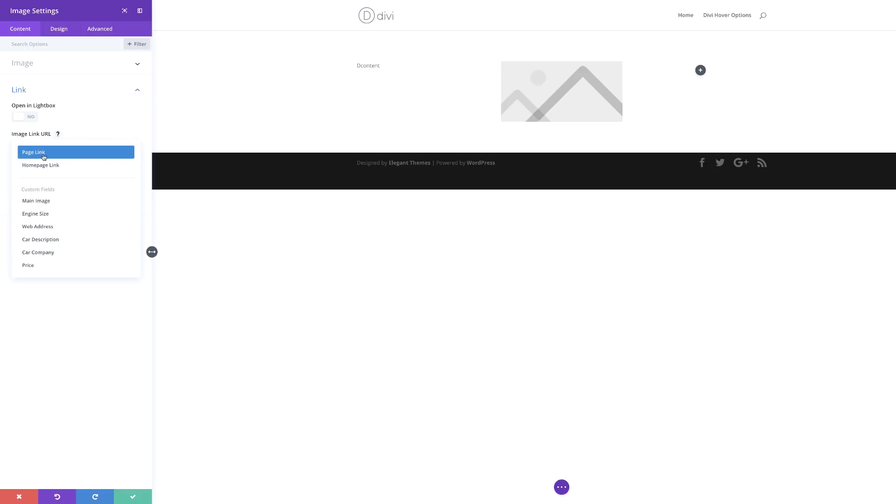
click(86, 125)
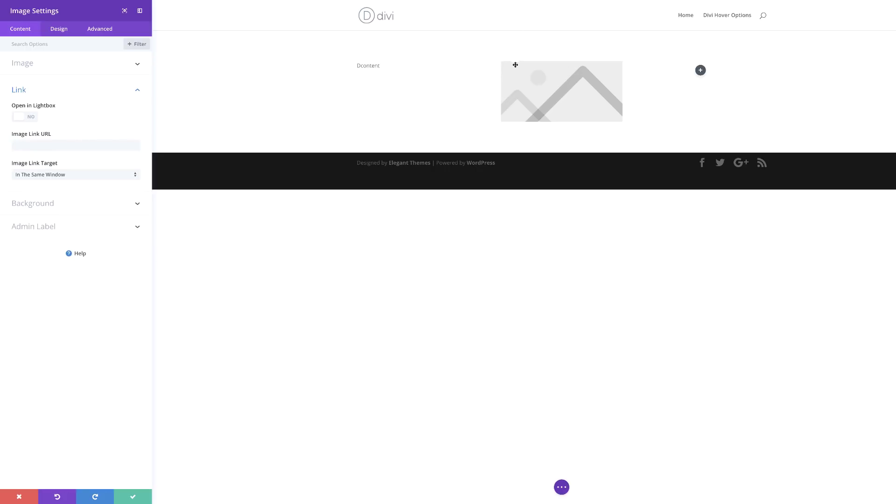
click(40, 145)
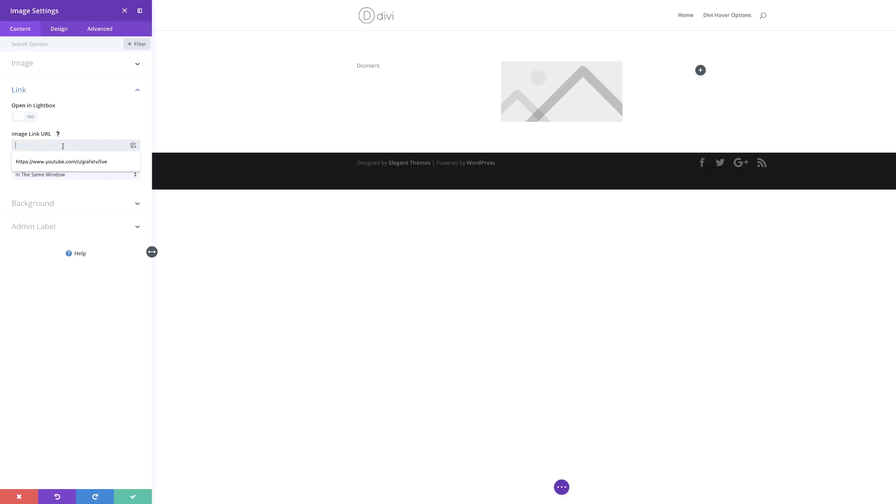
click(85, 122)
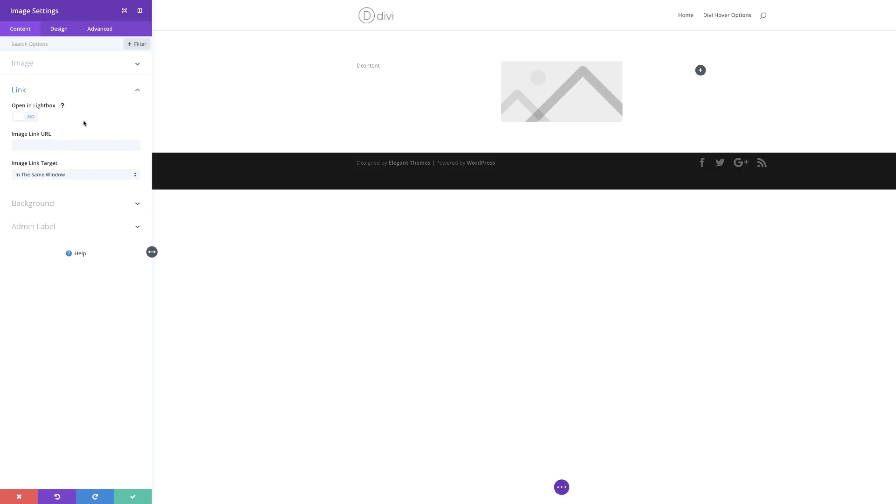
click(19, 497)
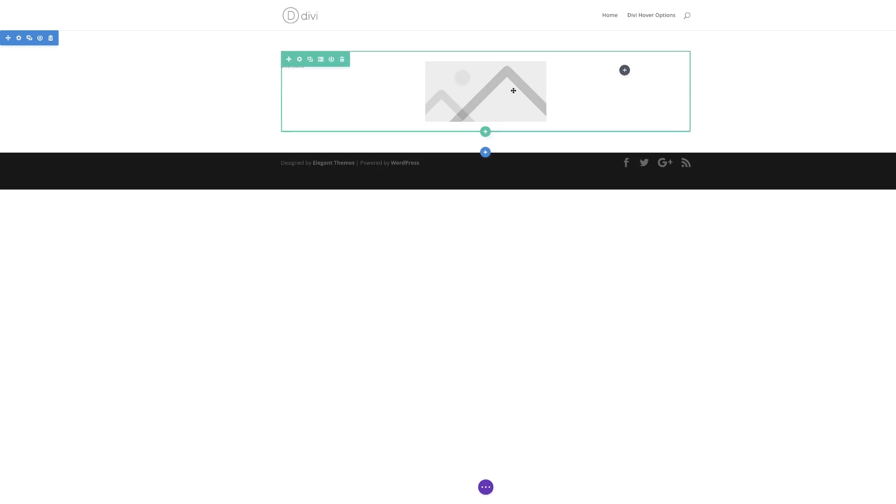
Step: Add a Text module to the third column and use the dynamic Current Date as its content
click(625, 71)
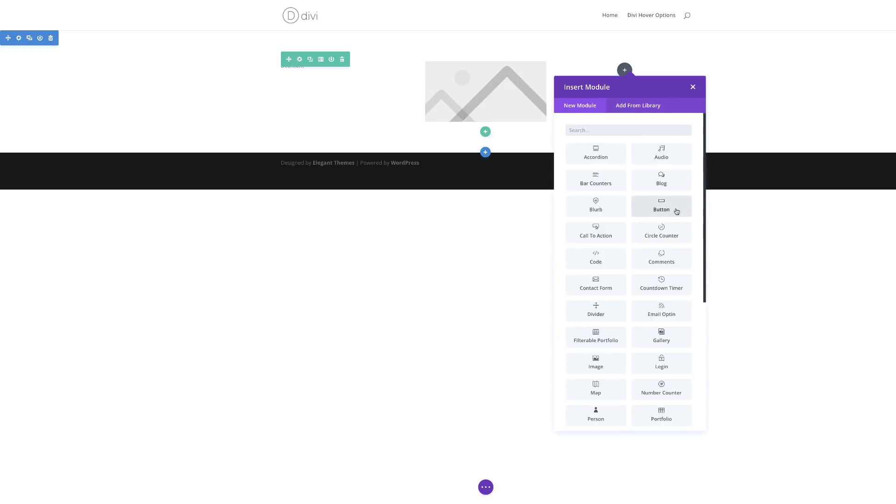
text(text)
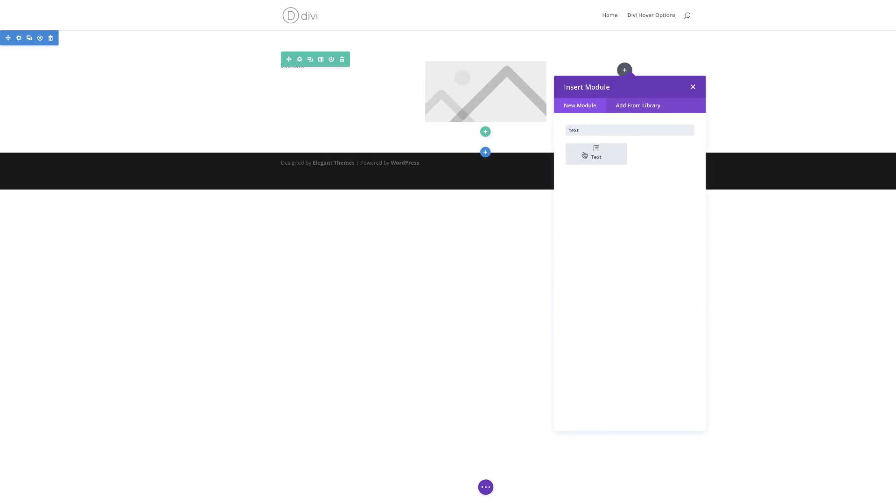
click(593, 154)
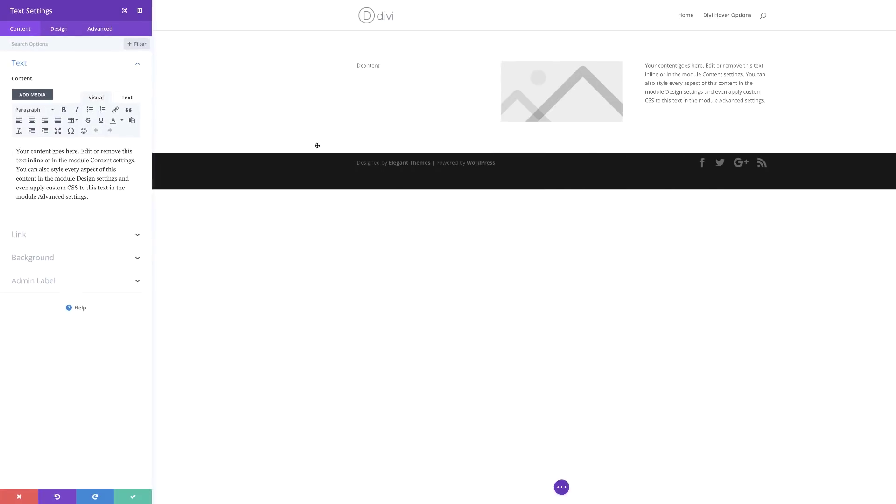
click(133, 145)
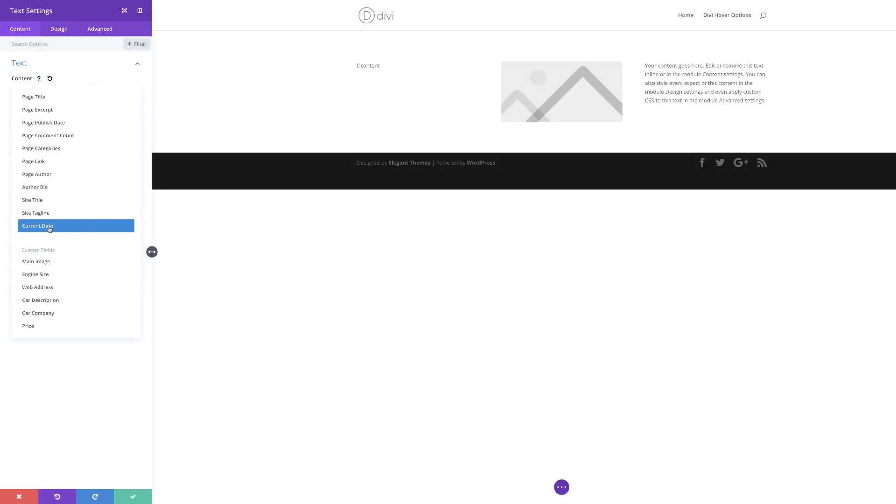
click(78, 225)
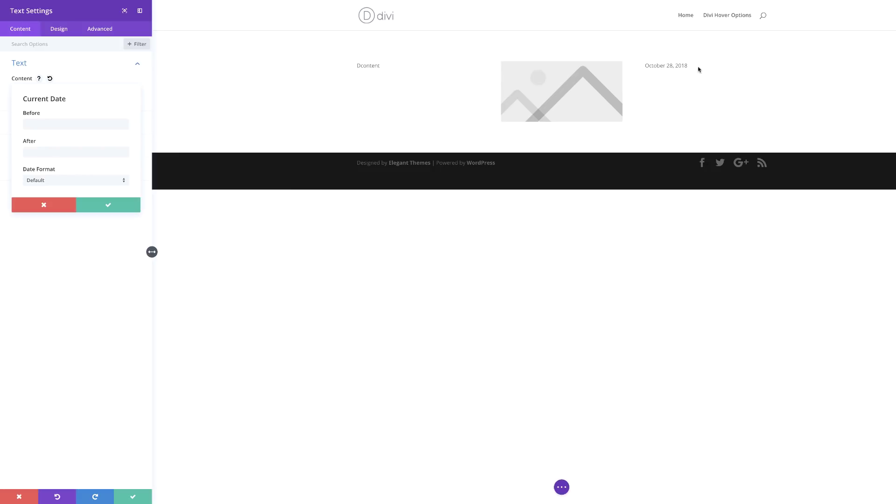
Step: Place the text "Todays date is:" before the dynamic current date, keeping the default date format, and apply it
click(51, 125)
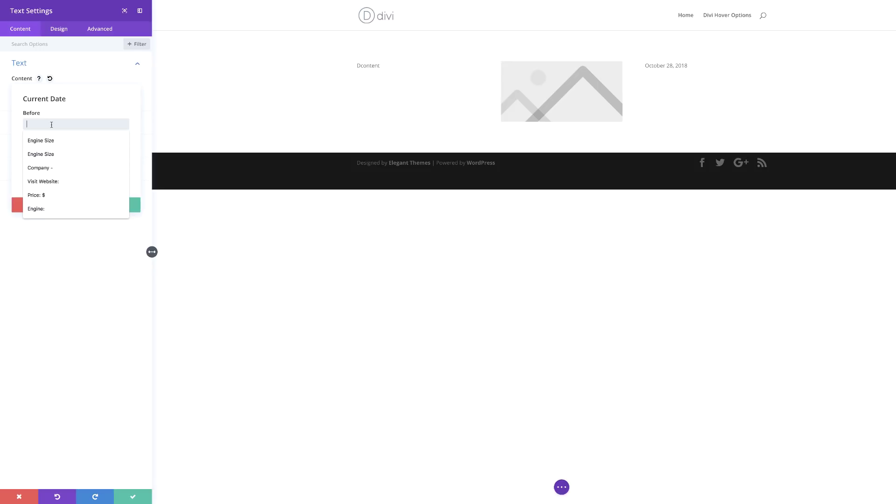
text(Toda)
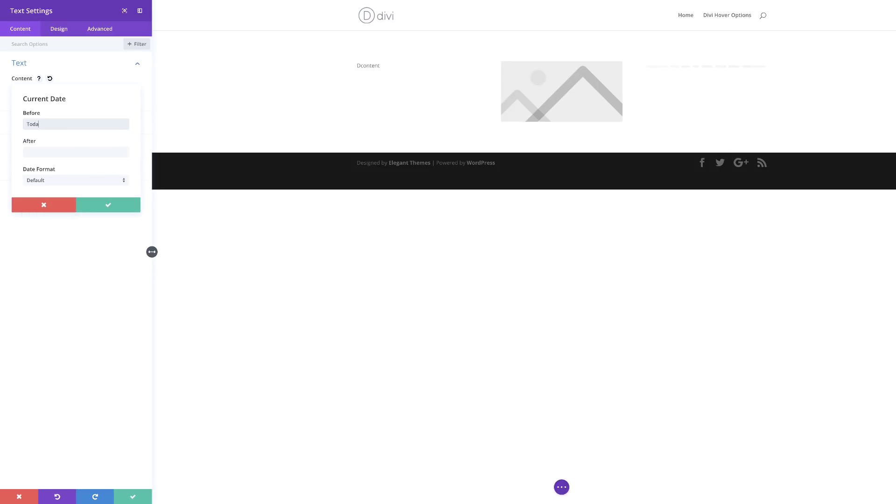
text(ys date is:)
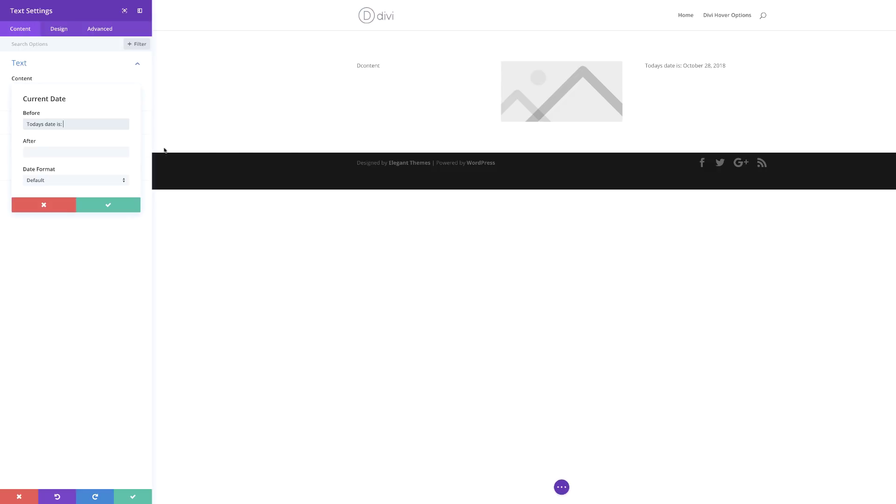
click(53, 154)
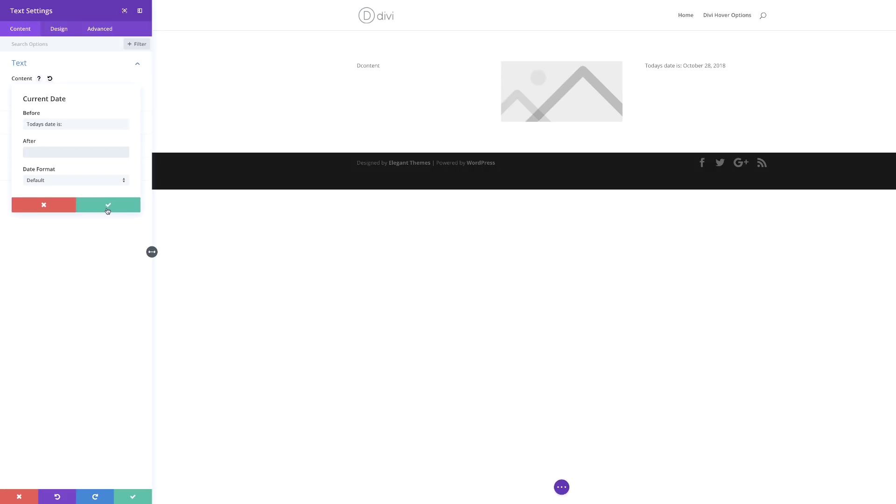
click(107, 208)
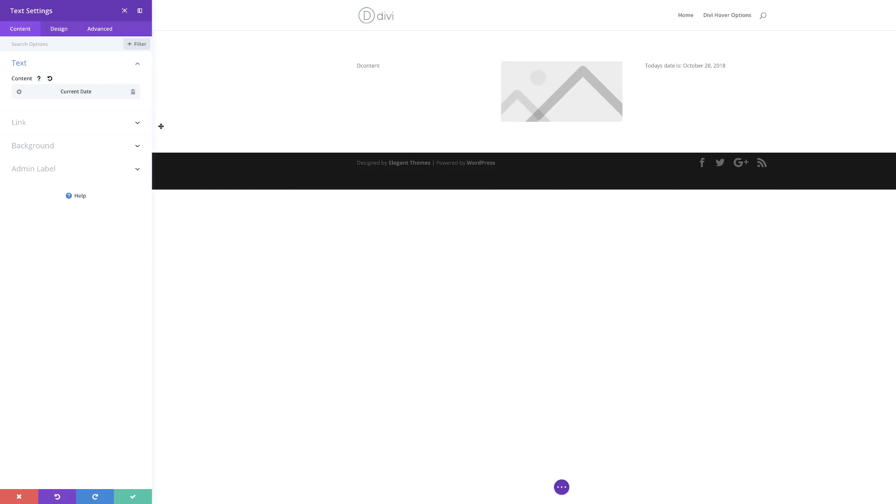
Step: In the date module's text design, try the uppercase font style on and off, and set the text size to 18px
click(60, 30)
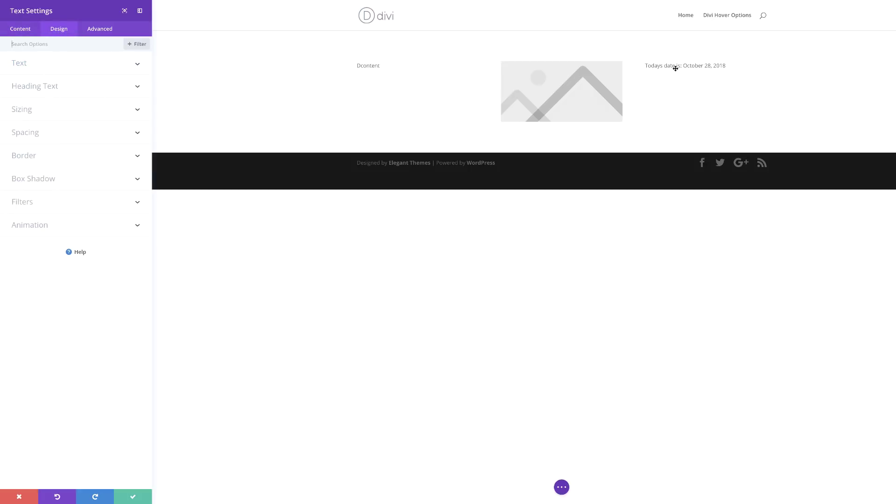
click(28, 69)
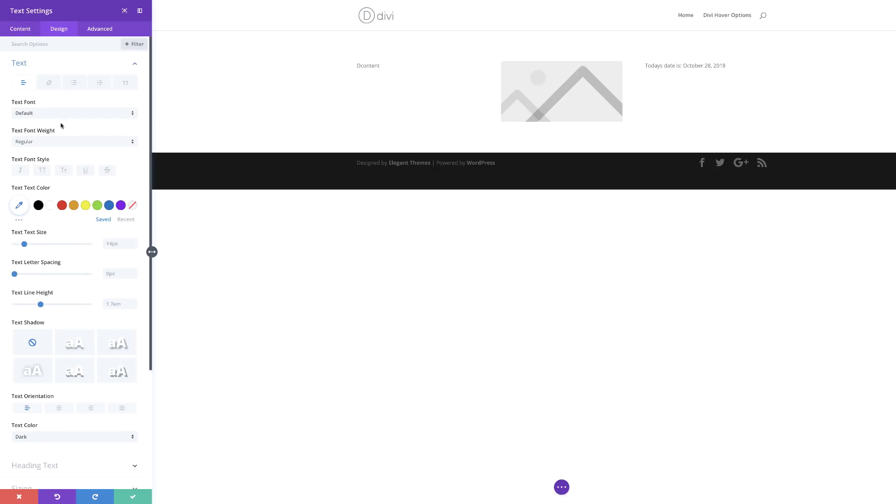
click(45, 173)
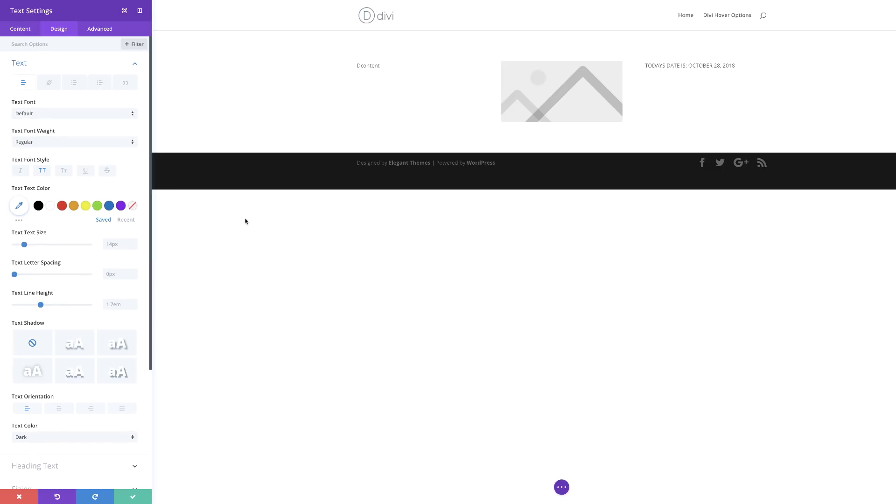
click(42, 172)
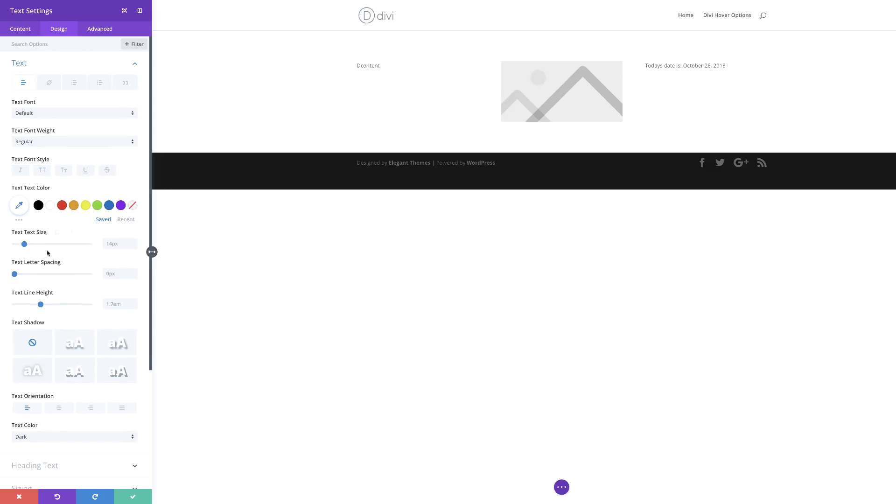
mouse_move(26, 246)
mouse_down()
mouse_move(34, 245)
mouse_move(27, 247)
mouse_up()
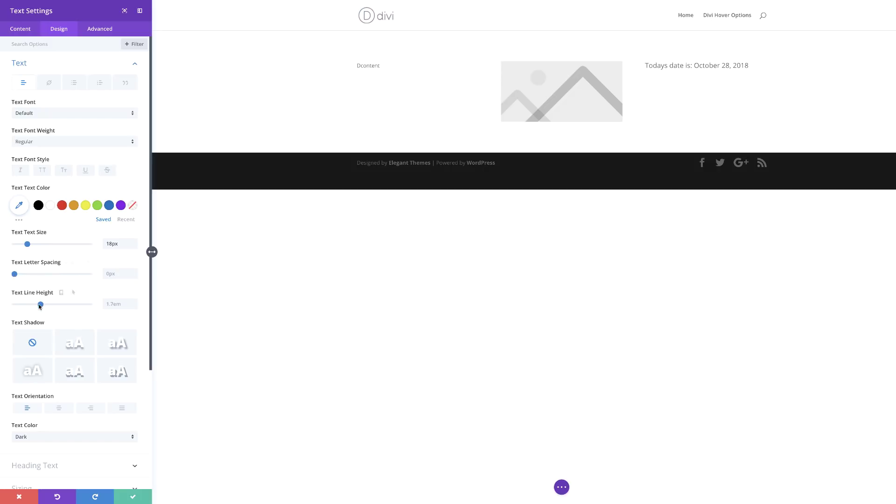
Step: Style the date text with a 1.8em line height, Semi Bold weight and the Montserrat font, apply it and save the page
drag(41, 305, 45, 307)
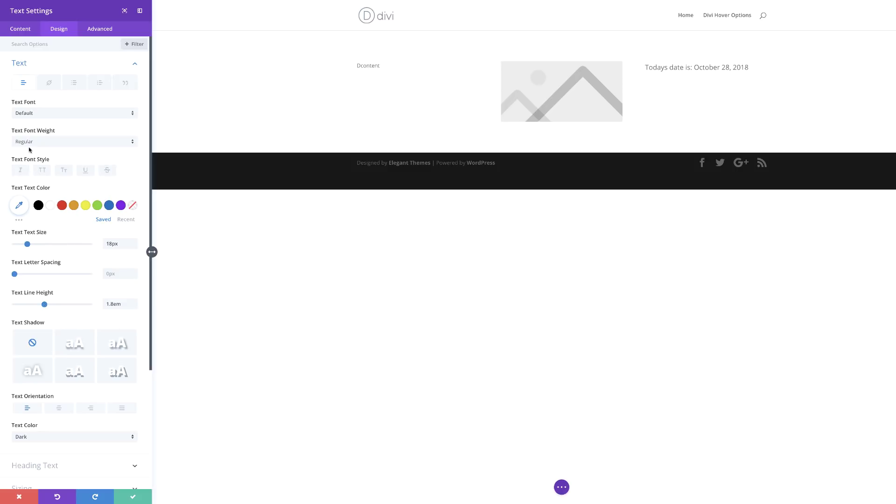
click(46, 143)
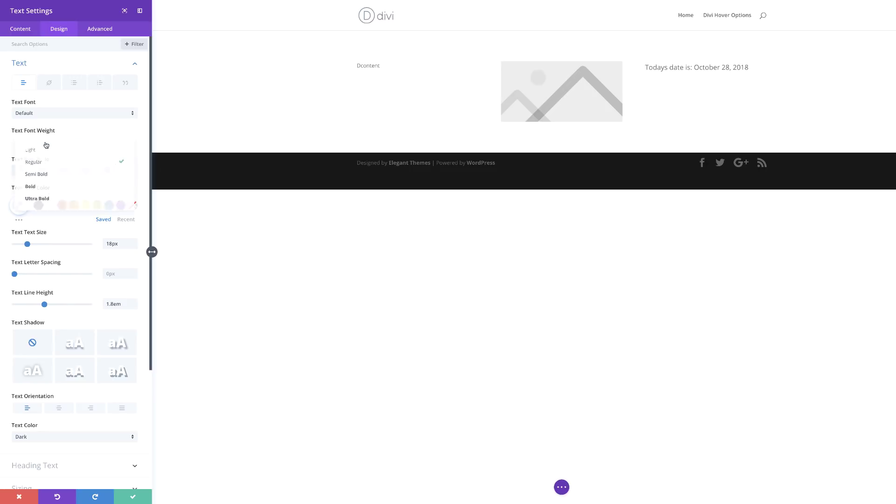
click(47, 176)
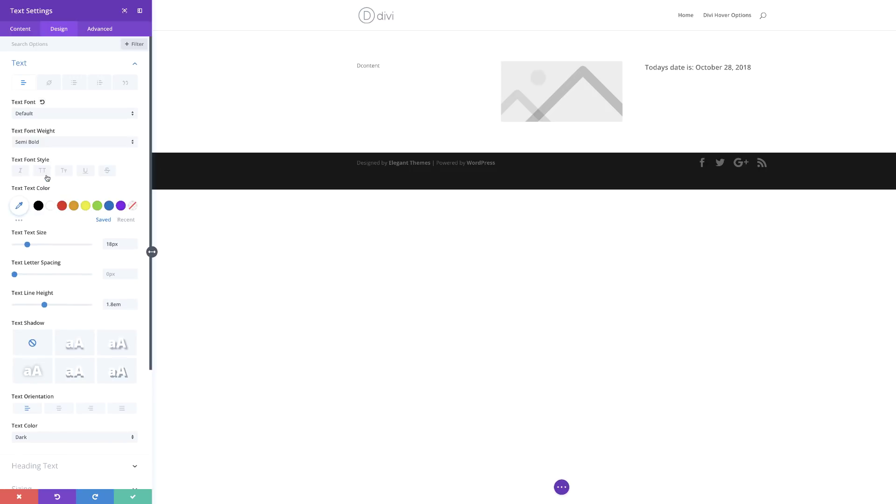
click(61, 115)
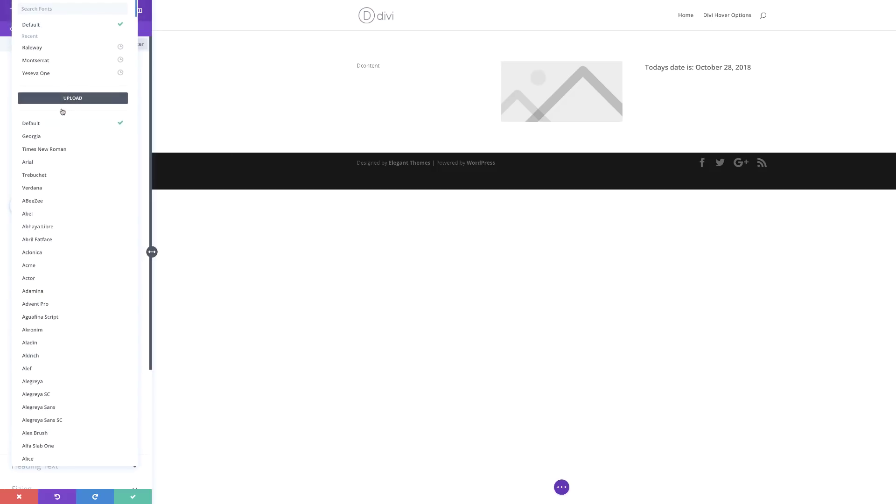
click(67, 60)
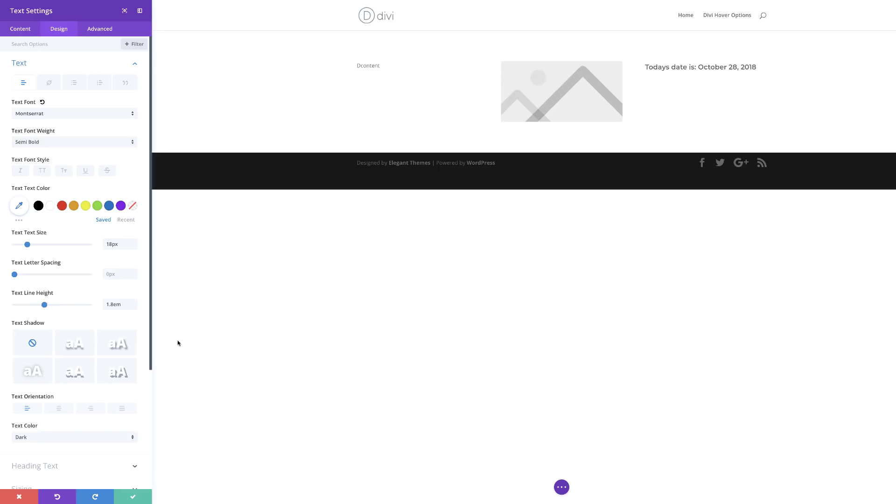
click(132, 496)
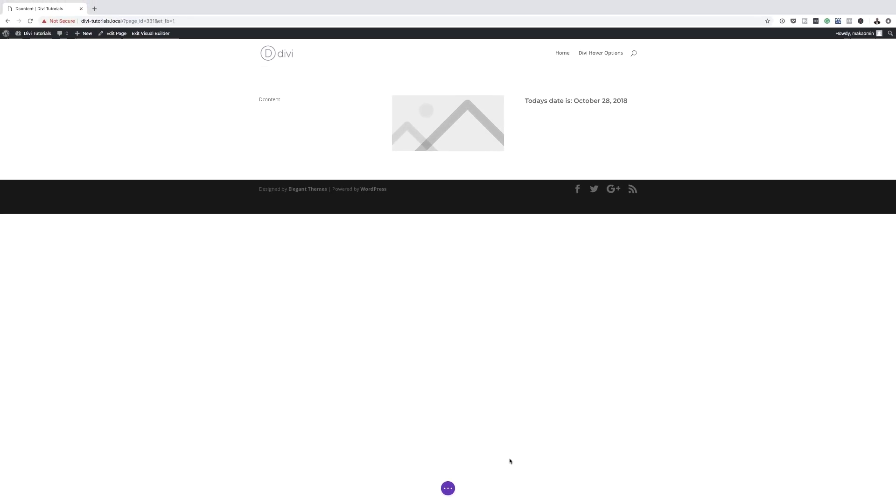
key(super+s)
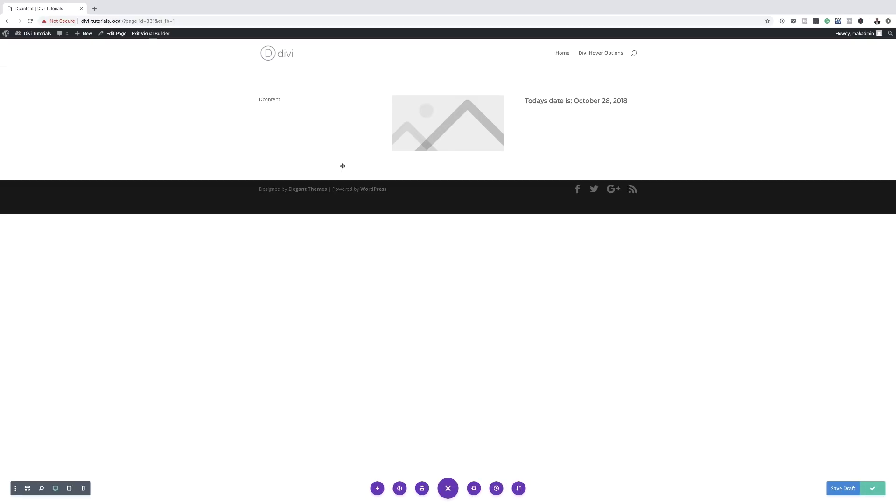
Step: Open the page in the WordPress backend editor and set the photo of racing cyclists, pexels-photo-248647.jpeg, as its featured image
click(113, 36)
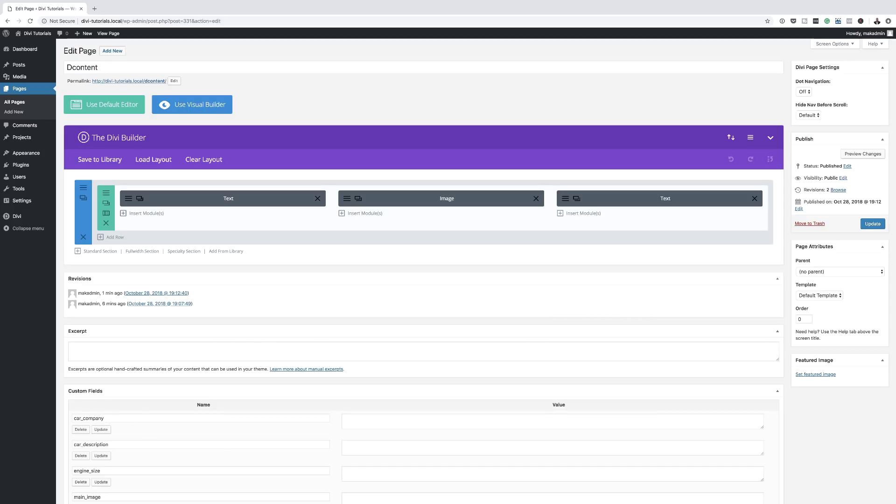
click(819, 375)
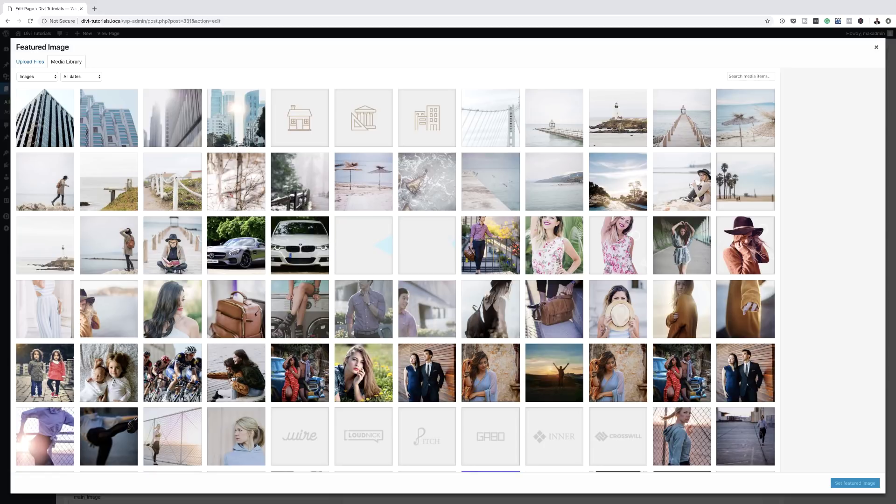
click(189, 376)
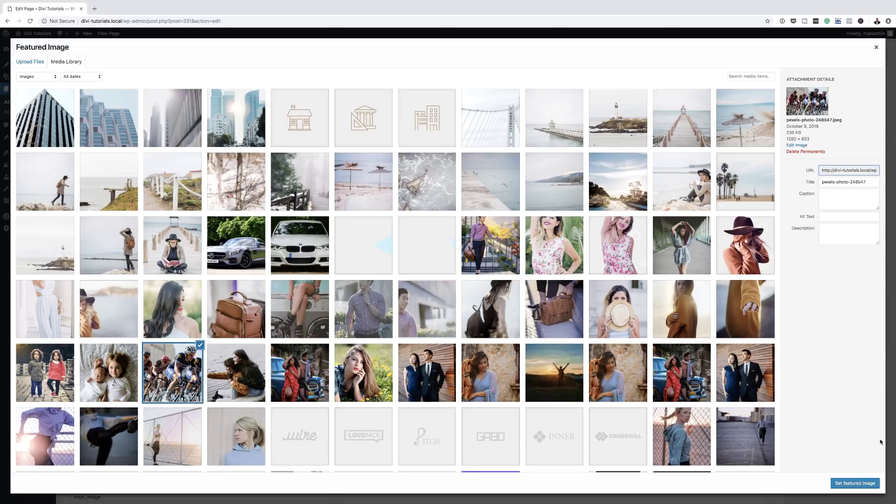
click(854, 482)
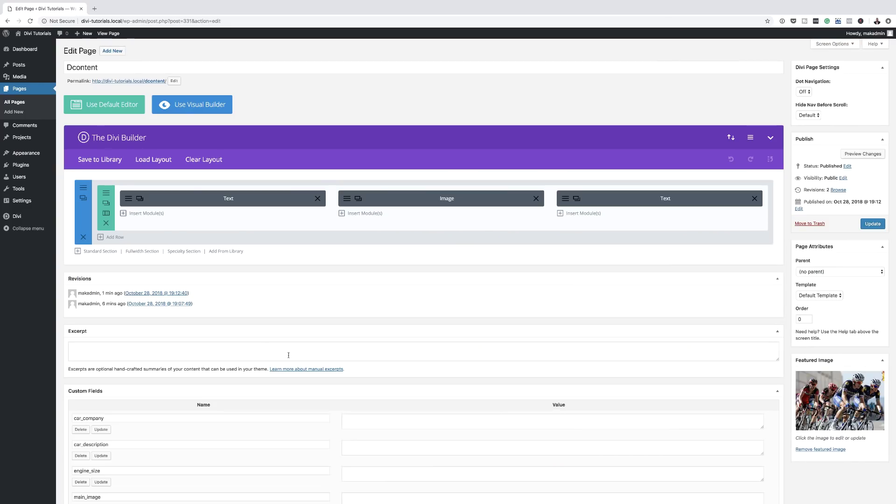
Step: Open lorem2.com in a new browser tab and copy the first two short lorem ipsum paragraphs
click(94, 8)
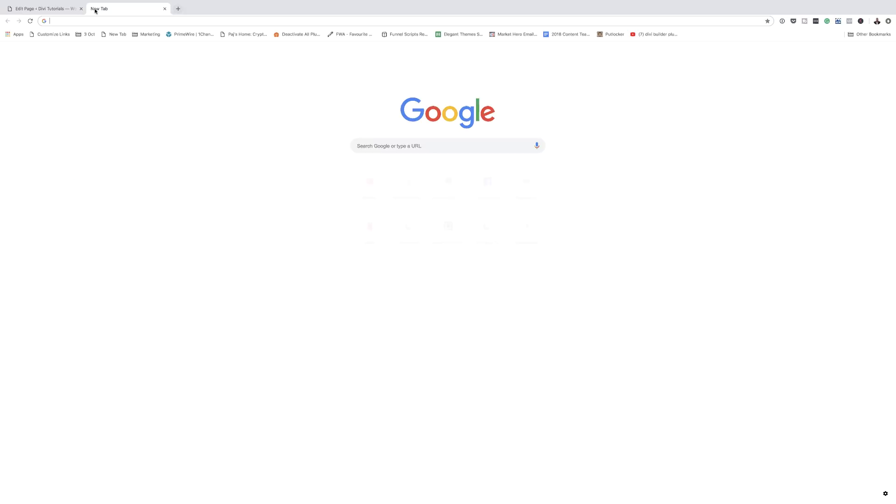
text(lorem2.com)
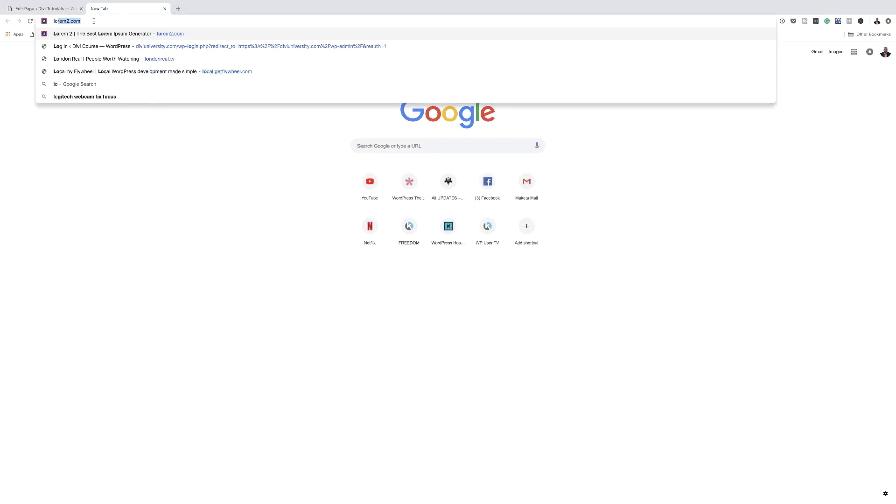
key(Return)
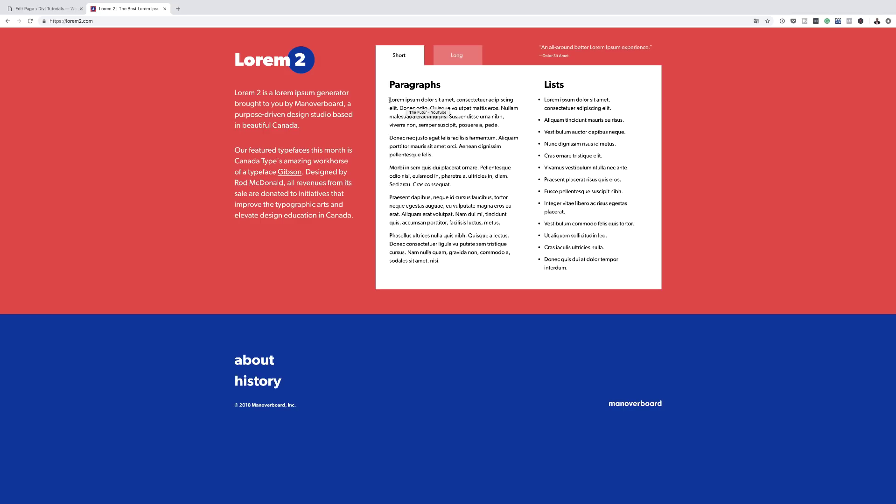
drag(390, 99, 494, 157)
key(ctrl+c)
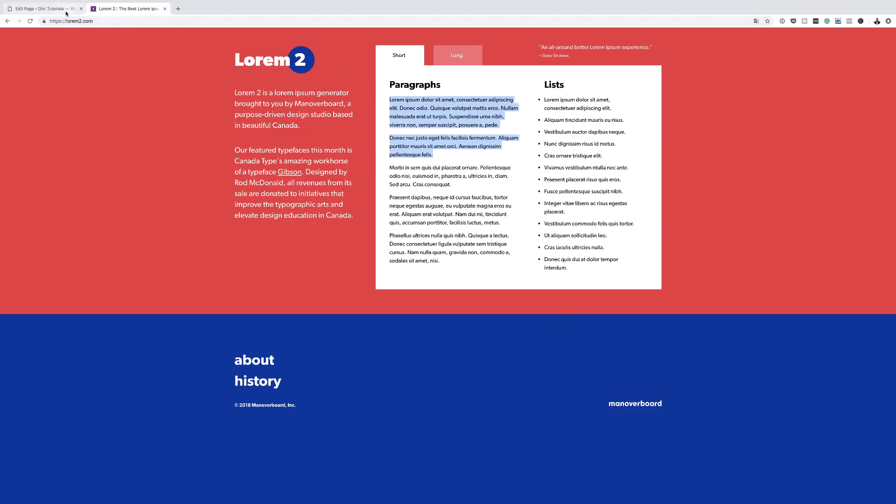
Step: Paste the copied lorem ipsum paragraphs into the page's Excerpt and update the page
click(45, 9)
click(138, 351)
key(ctrl+v)
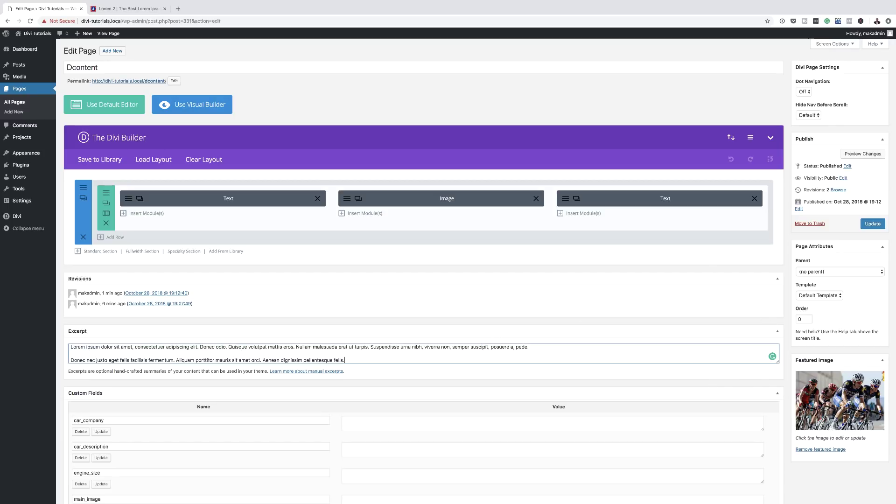
click(875, 225)
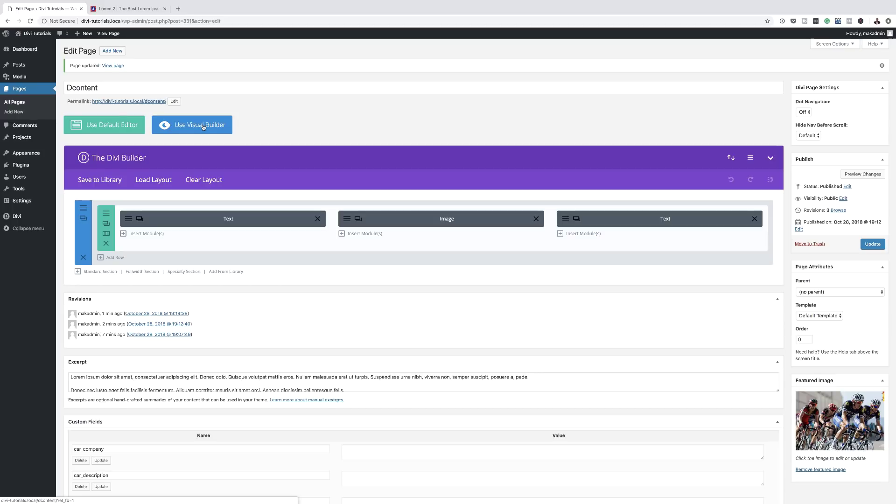
Step: Return to the Visual Builder and replace the middle column's placeholder image with a Text module
click(203, 127)
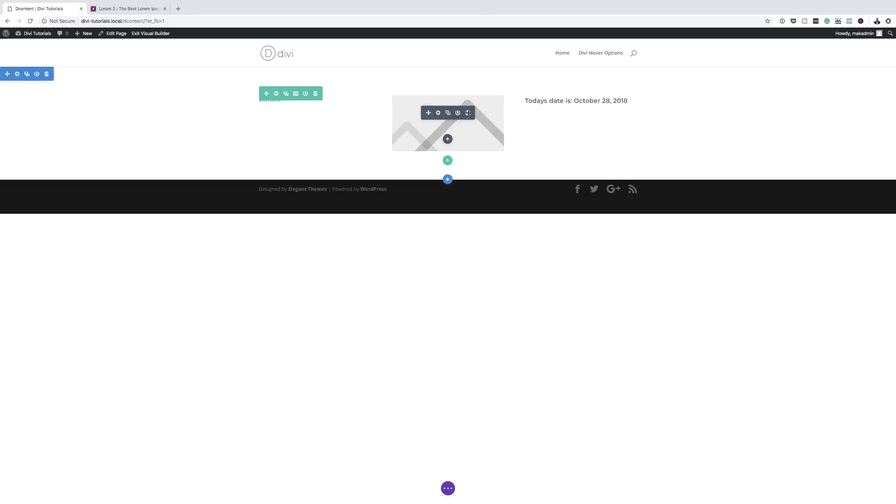
click(468, 115)
click(448, 103)
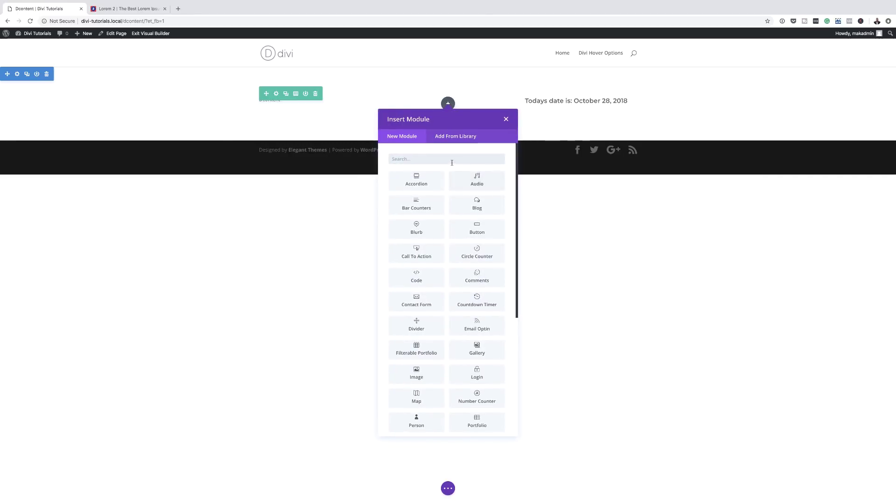
text(text)
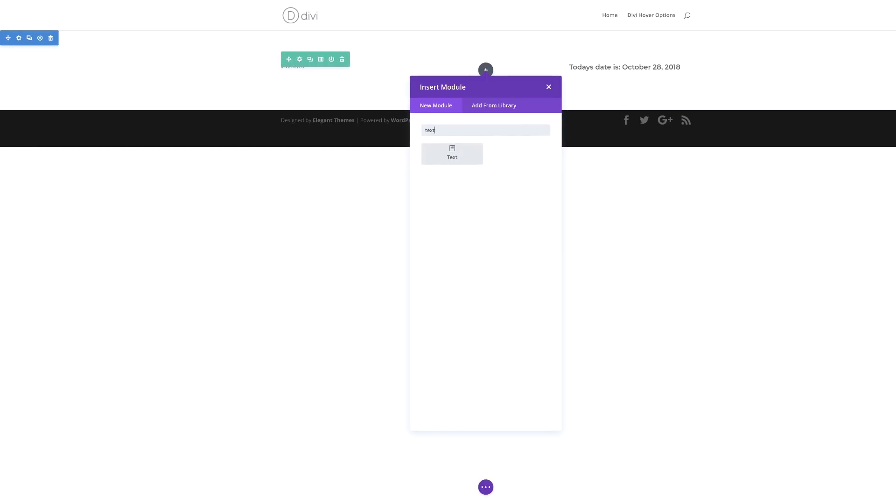
click(452, 156)
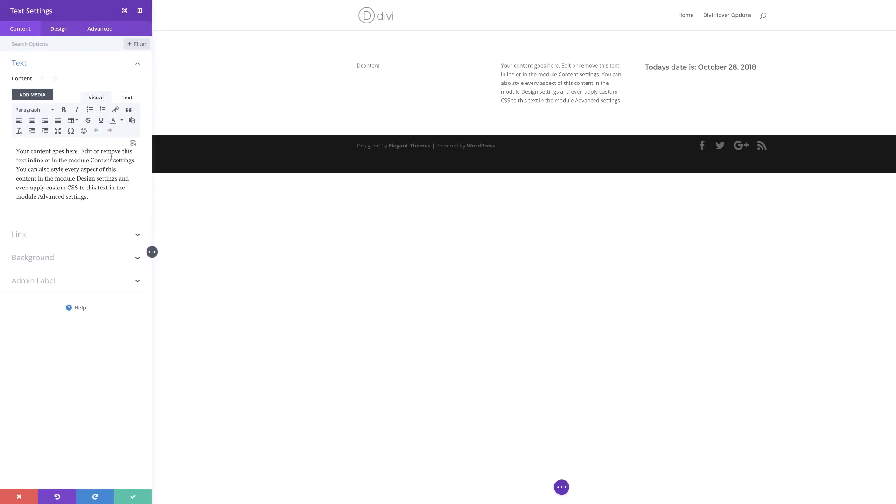
Step: Use the dynamic Page Excerpt with its default options as the middle Text module's content and save the module
click(134, 144)
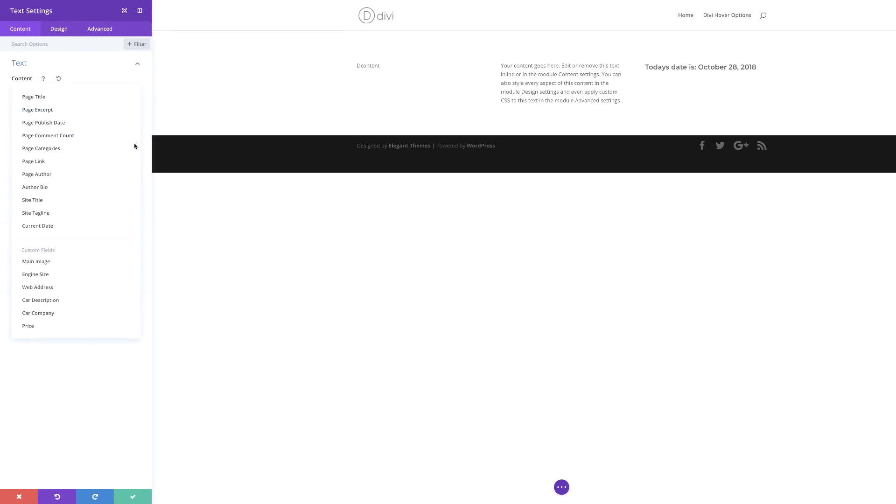
click(47, 113)
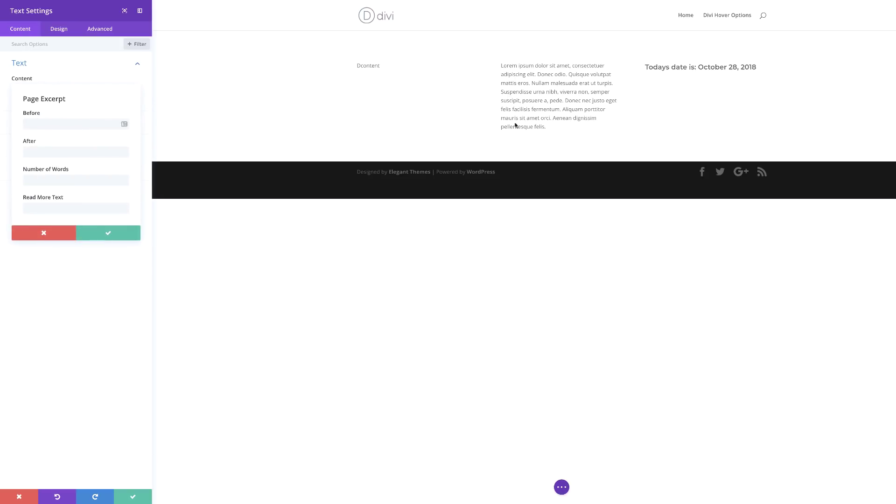
click(109, 237)
key(Return)
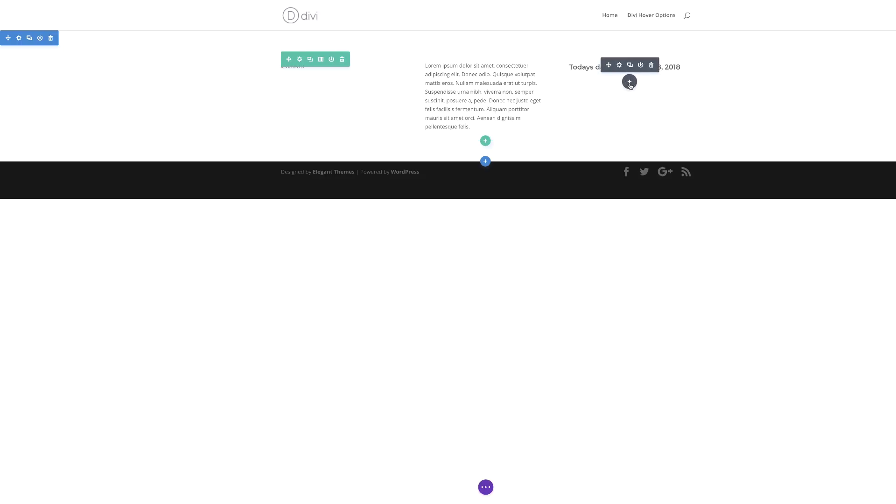
Step: Add an Image module below the date in the third column and use the dynamic Featured Image as its source
click(629, 82)
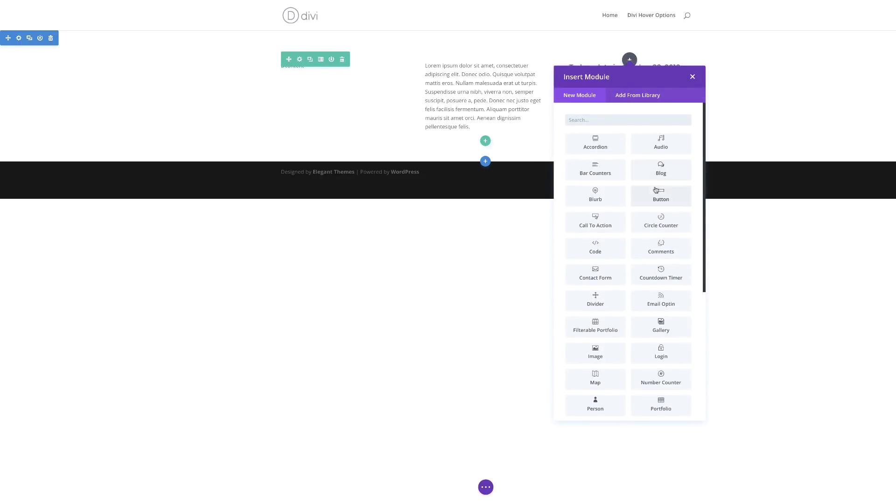
click(614, 121)
text(image)
click(595, 141)
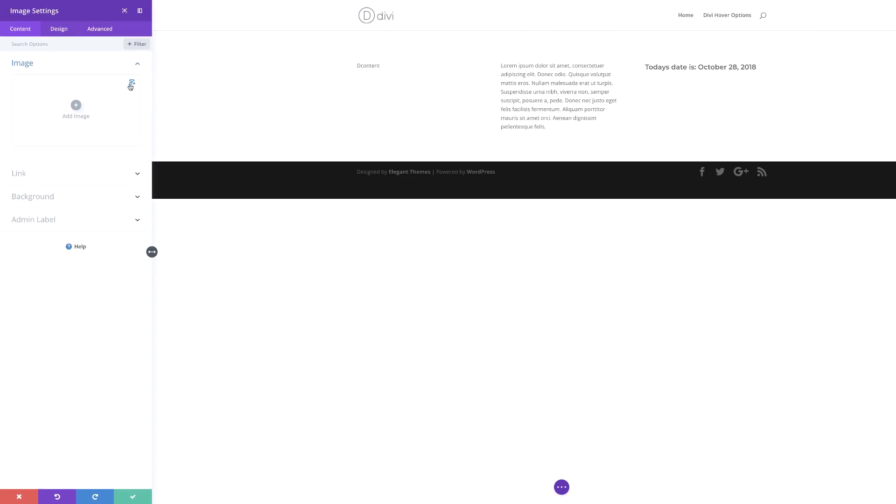
click(131, 84)
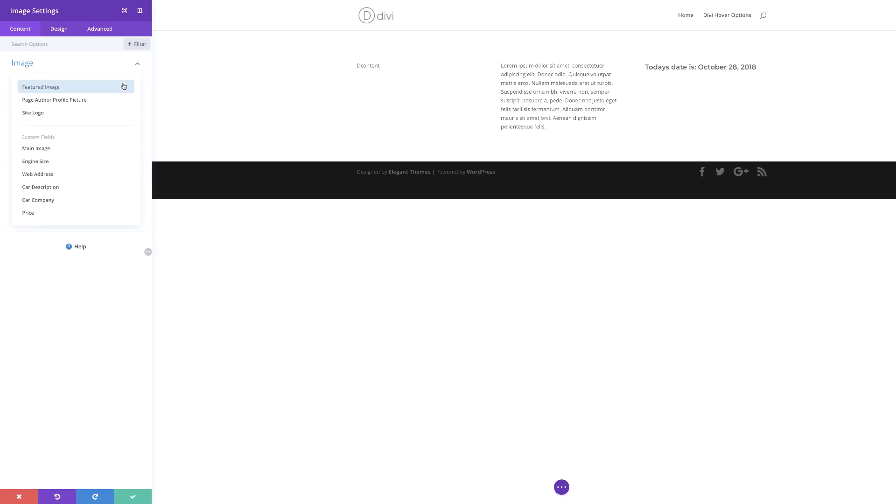
click(86, 88)
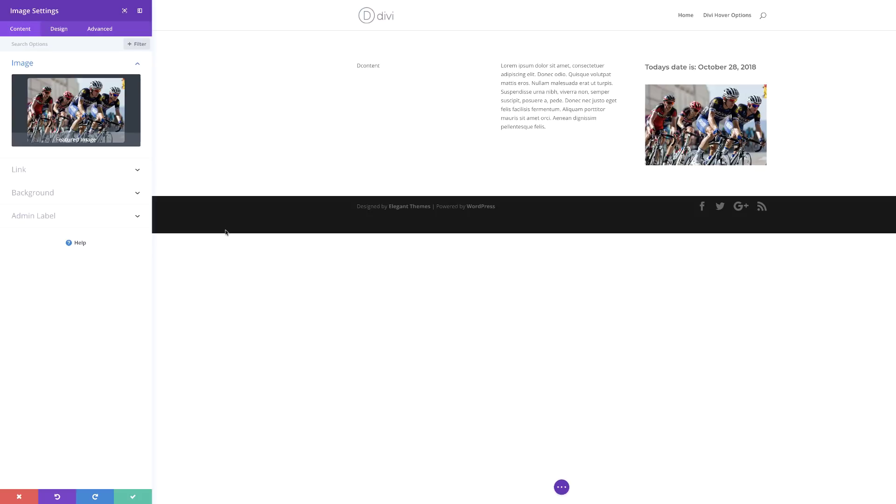
Step: Examine the dynamic content options available for the featured image's link URL without choosing one
click(37, 175)
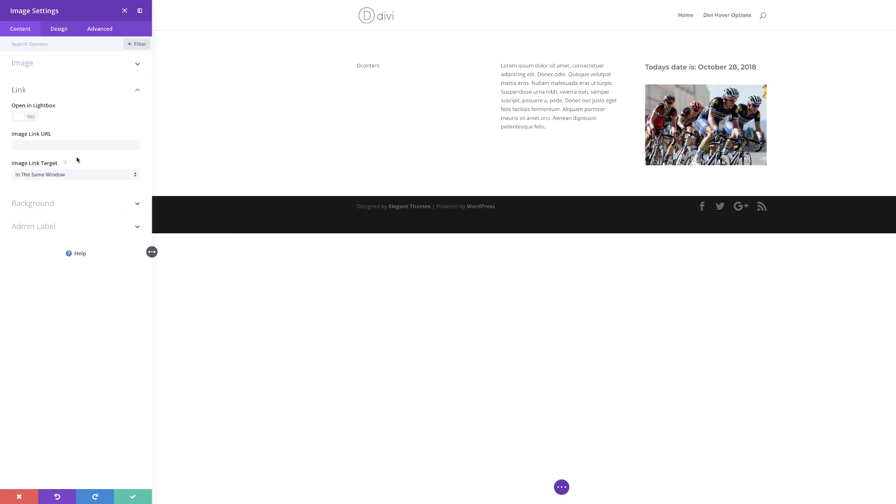
click(34, 144)
click(132, 145)
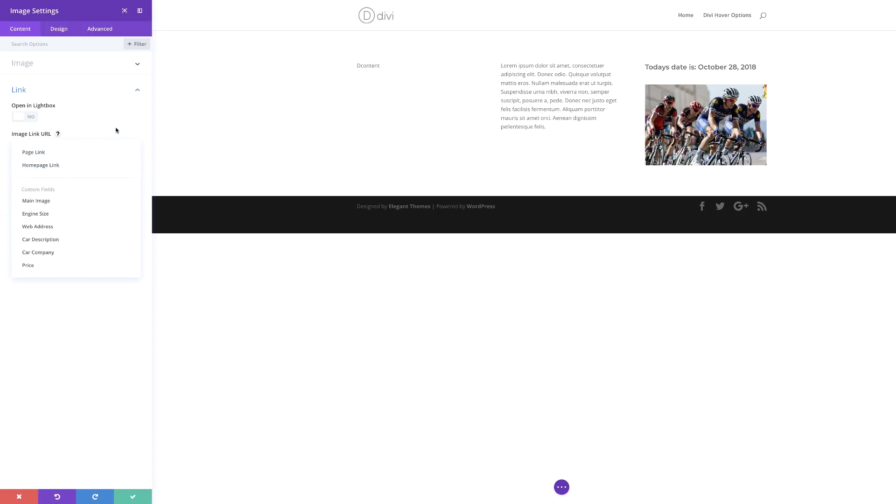
click(102, 130)
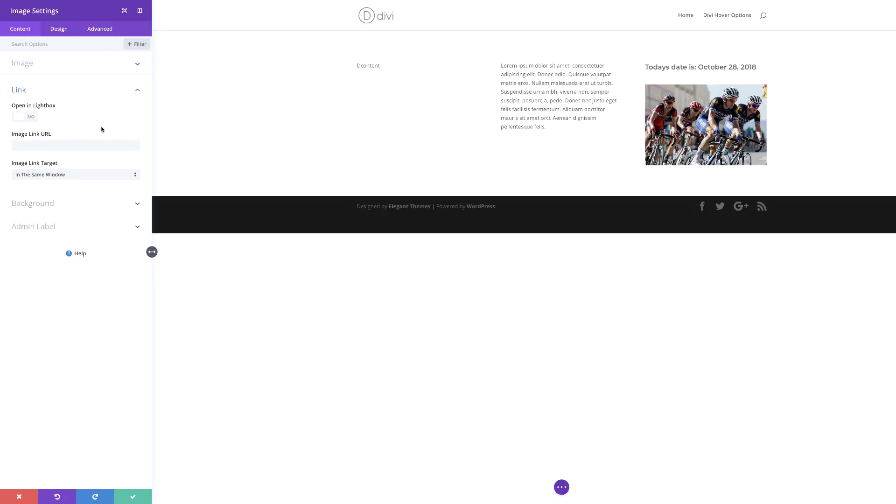
Step: Enable Open in Lightbox for the featured image and save the module's settings
click(31, 117)
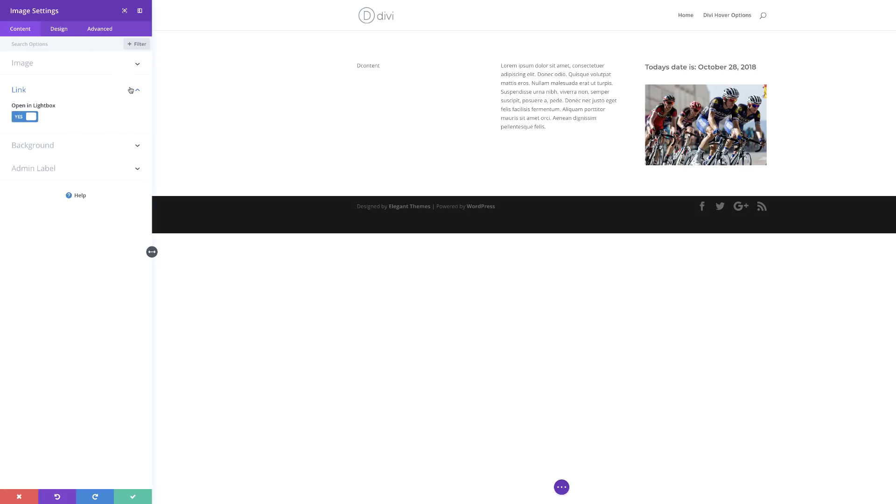
click(133, 498)
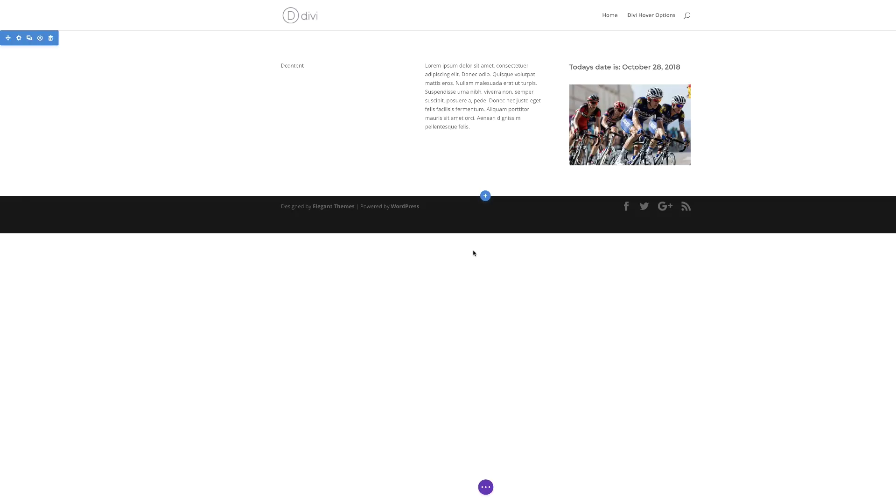
mouse_move(590, 133)
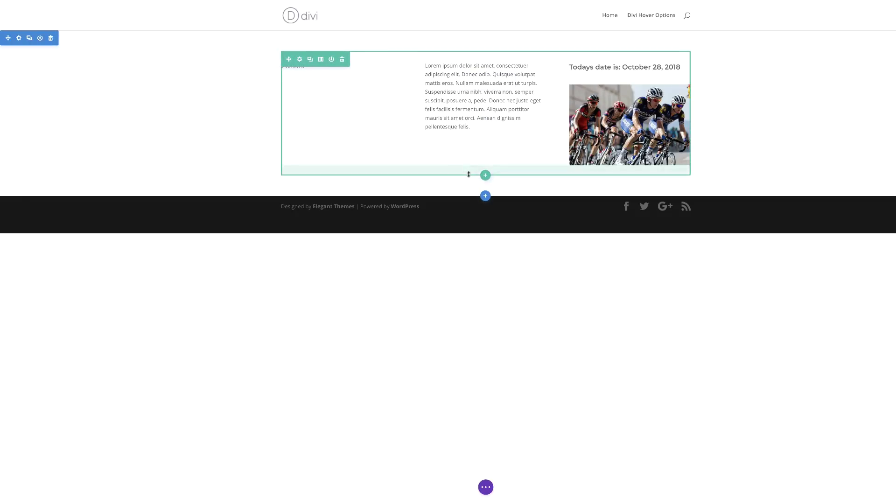